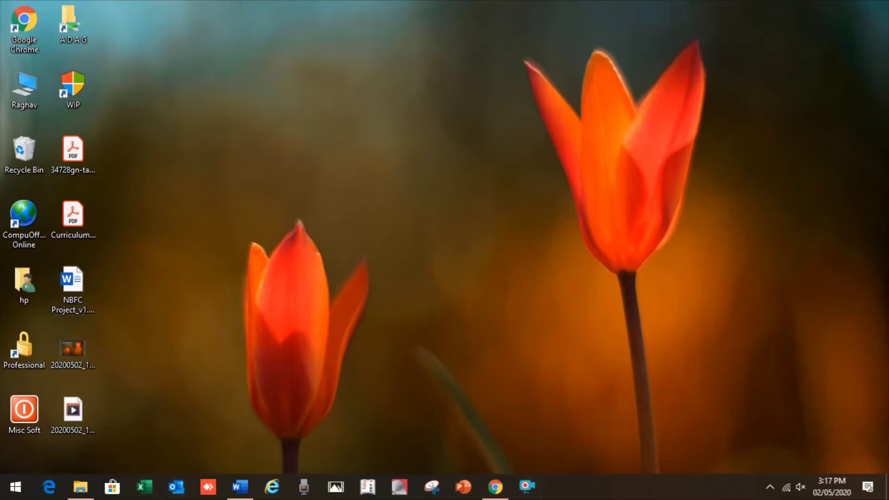
Create a new Microsoft Word document on the desktop with the default file name and open it.
{"action": "right_click", "coordinate": [230, 141]}
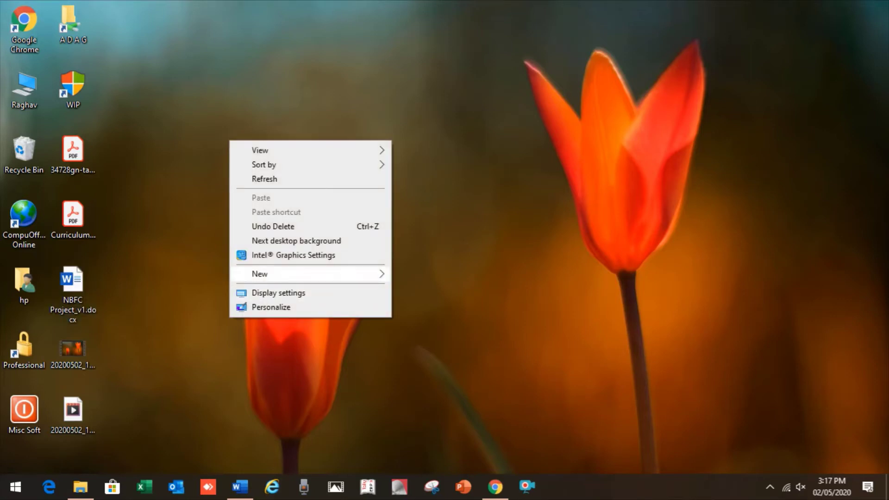
{"action": "mouse_move", "coordinate": [277, 274]}
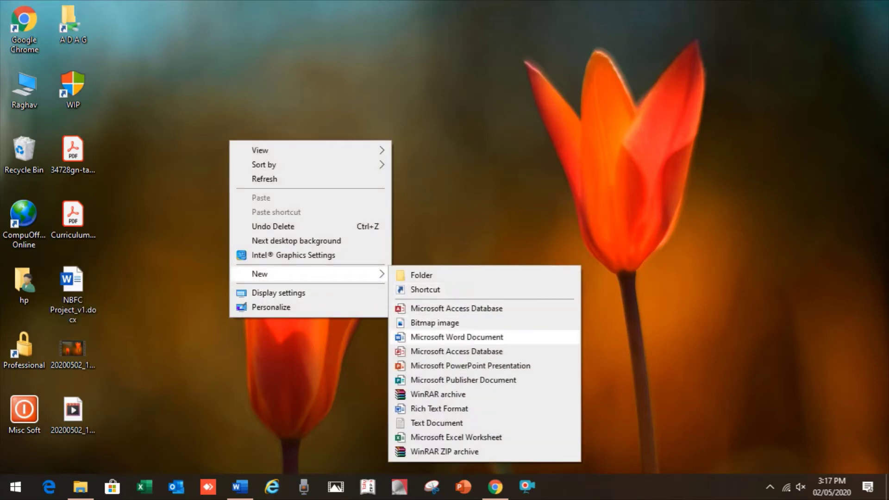
{"action": "left_click", "coordinate": [456, 337]}
{"action": "key", "text": "Return"}
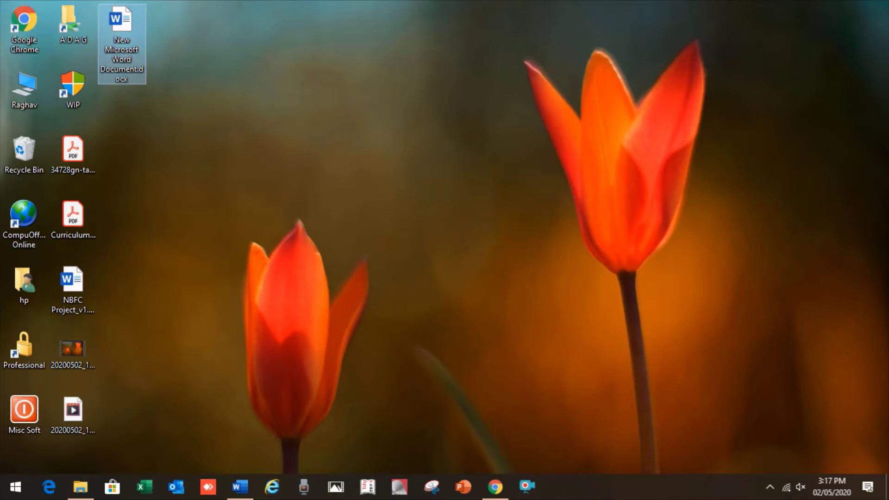
{"action": "key", "text": "Return"}
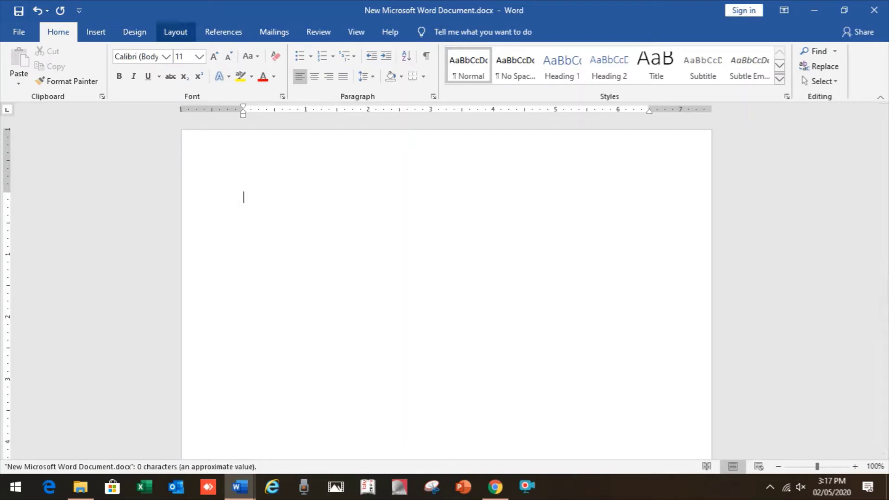
Insert the Automatic Table 1 table of contents at the start of the blank document.
{"action": "left_click", "coordinate": [223, 32]}
{"action": "left_click", "coordinate": [25, 74]}
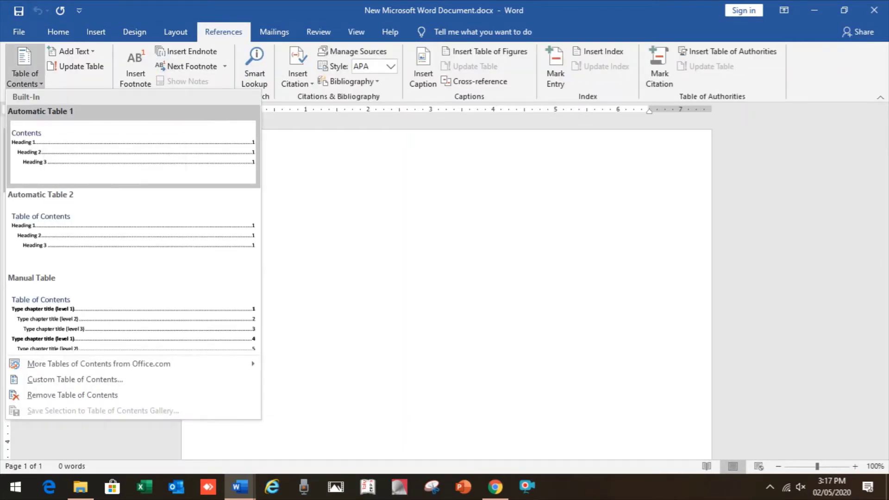
{"action": "left_click", "coordinate": [46, 152]}
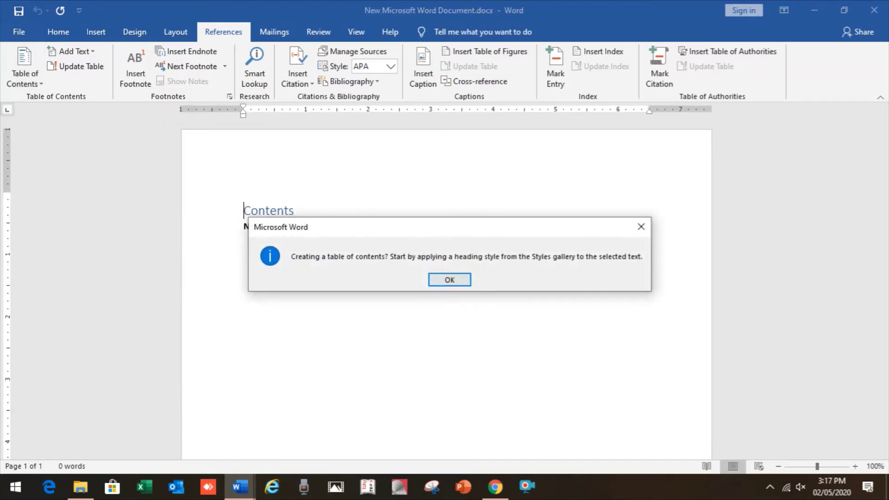
{"action": "key", "text": "Return"}
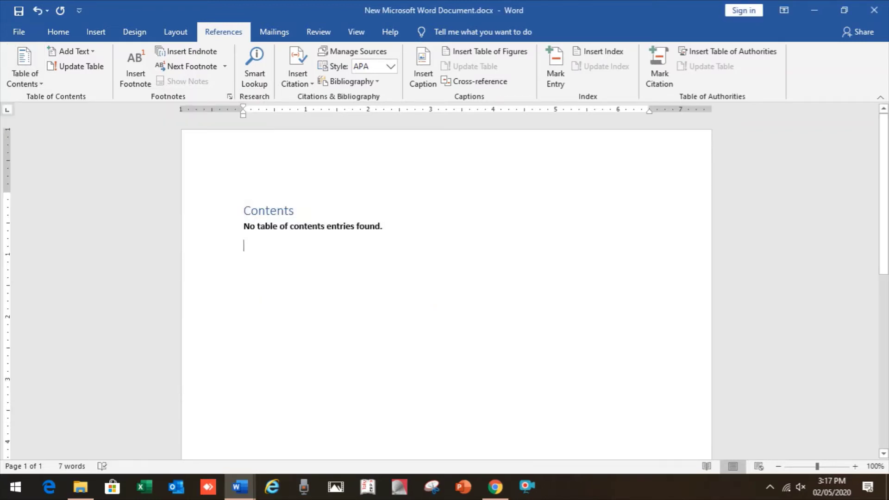
Add blank lines below the table of contents until the insertion point reaches the second page.
{"action": "scroll", "coordinate": [445, 287], "scroll_direction": "down", "scroll_amount": 5}
{"action": "scroll", "coordinate": [446, 287], "scroll_direction": "up", "scroll_amount": 5}
{"action": "scroll", "coordinate": [446, 287], "scroll_direction": "down", "scroll_amount": 8}
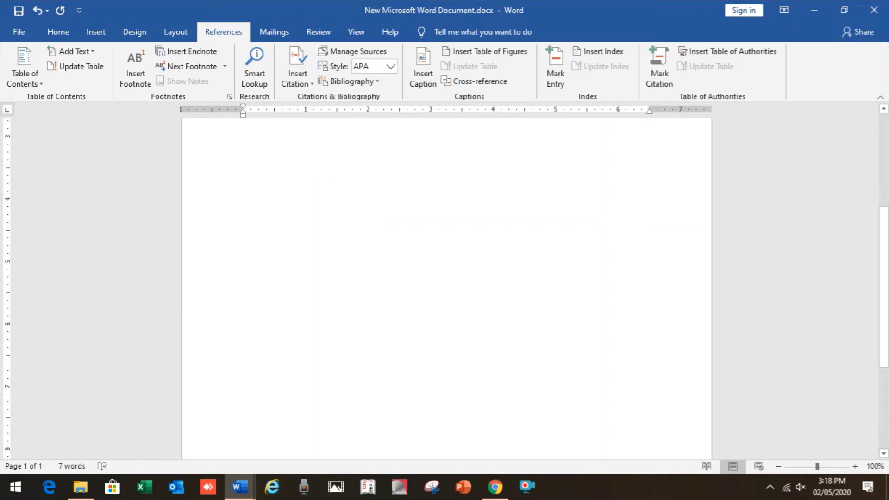
{"action": "scroll", "coordinate": [446, 287], "scroll_direction": "down", "scroll_amount": 2}
{"action": "key", "text": "Return"}
{"action": "key", "text": "Return"}
{"action": "key", "text": "Return"}
{"action": "key", "text": "Return"}
{"action": "key", "text": "Return"}
{"action": "key", "text": "Return"}
{"action": "key", "text": "Return"}
{"action": "key", "text": "Return"}
{"action": "key", "text": "Return"}
{"action": "key", "text": "Return"}
{"action": "key", "text": "Return"}
{"action": "key", "text": "Return"}
{"action": "key", "text": "Return"}
{"action": "key", "text": "Return"}
{"action": "key", "text": "Return"}
{"action": "key", "text": "Return"}
{"action": "key", "text": "Return"}
{"action": "key", "text": "Return"}
{"action": "key", "text": "Return"}
{"action": "key", "text": "Return"}
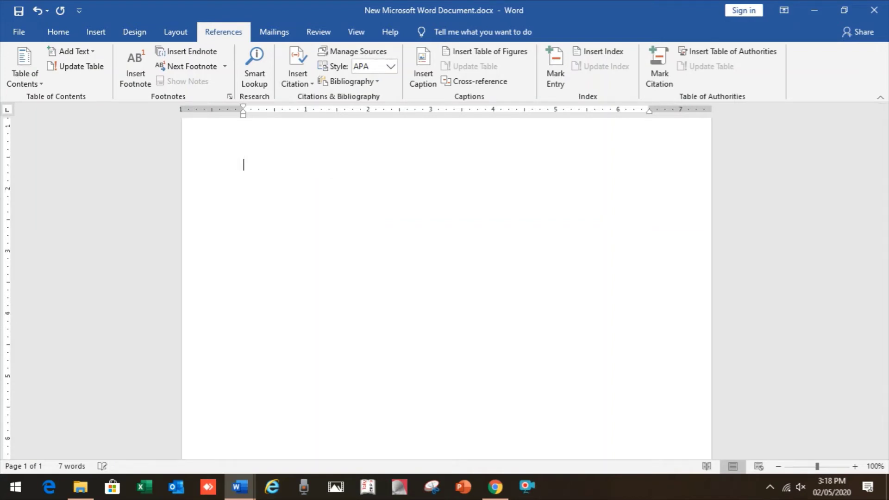
{"action": "key", "text": "Return"}
{"action": "key", "text": "Return"}
{"action": "key", "text": "Return"}
{"action": "key", "text": "Return"}
{"action": "key", "text": "Return"}
{"action": "key", "text": "Return"}
{"action": "key", "text": "Return"}
{"action": "key", "text": "Return"}
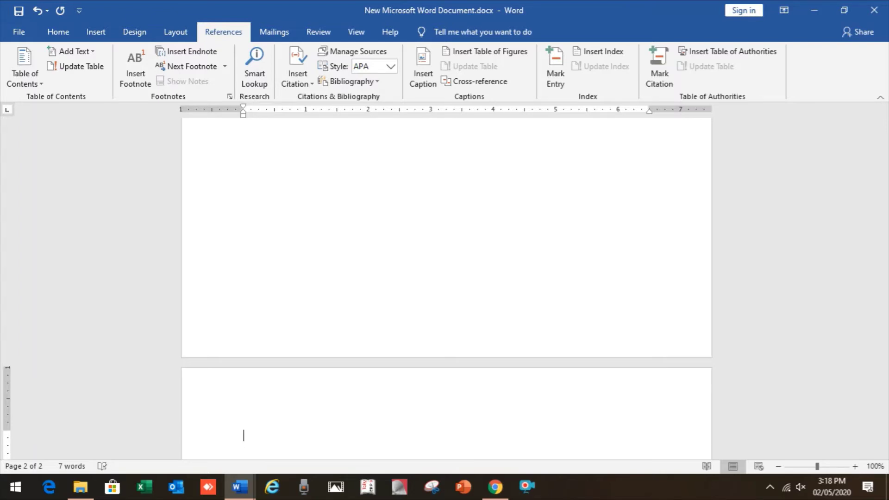
Start a numbered list at the top of the second page with "Introduction" as item 1.
{"action": "type", "text": "1. "}
{"action": "type", "text": "Introduc"}
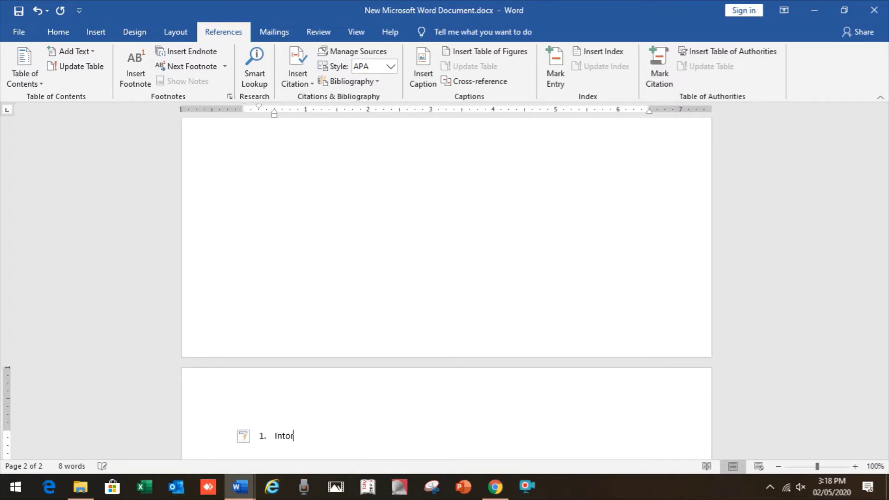
{"action": "key", "text": "BackSpace"}
{"action": "key", "text": "BackSpace"}
{"action": "key", "text": "BackSpace"}
{"action": "key", "text": "BackSpace"}
{"action": "type", "text": "oduction"}
{"action": "key", "text": "Return"}
Add "Role of Auditor" and "Type of Audit" as items 2 and 3 of the numbered list.
{"action": "type", "text": "2"}
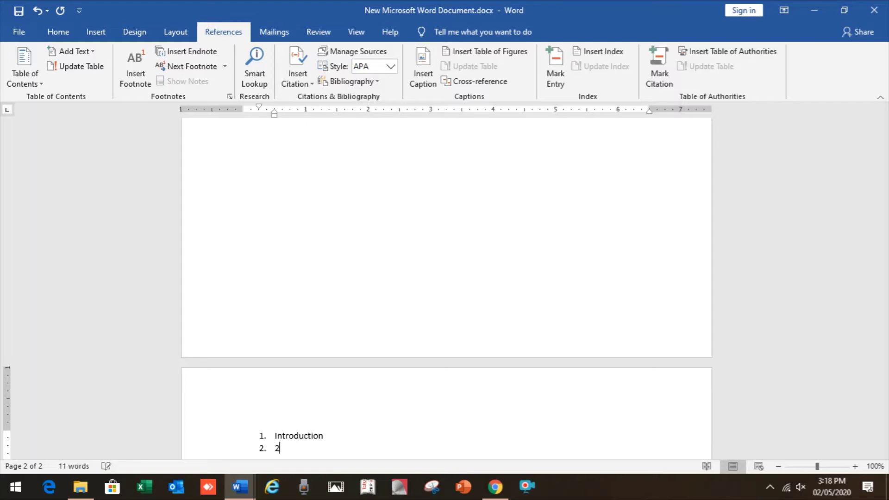
{"action": "key", "text": "BackSpace"}
{"action": "type", "text": "Role of Auditor"}
{"action": "key", "text": "Return"}
{"action": "type", "text": "3"}
{"action": "key", "text": "BackSpace"}
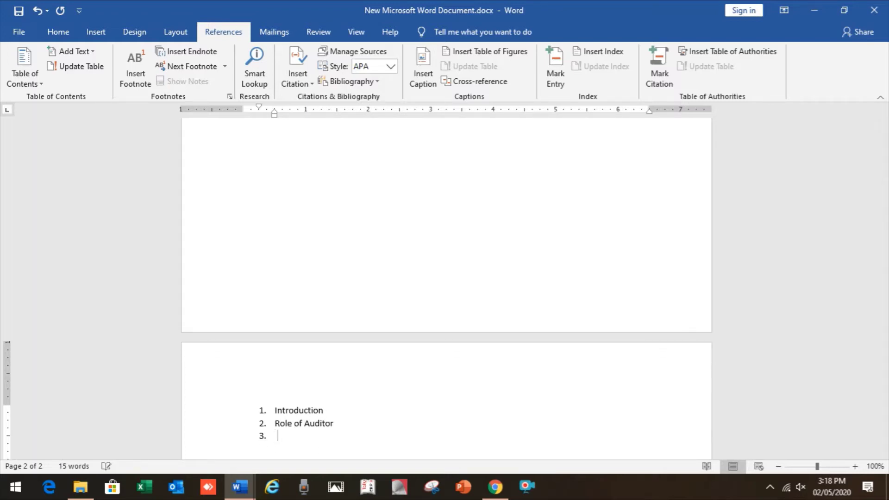
{"action": "type", "text": "Type of Audit"}
Add the three list items to the table of contents as Level 1 headings.
{"action": "left_click_drag", "start_coordinate": [327, 436], "coordinate": [246, 254]}
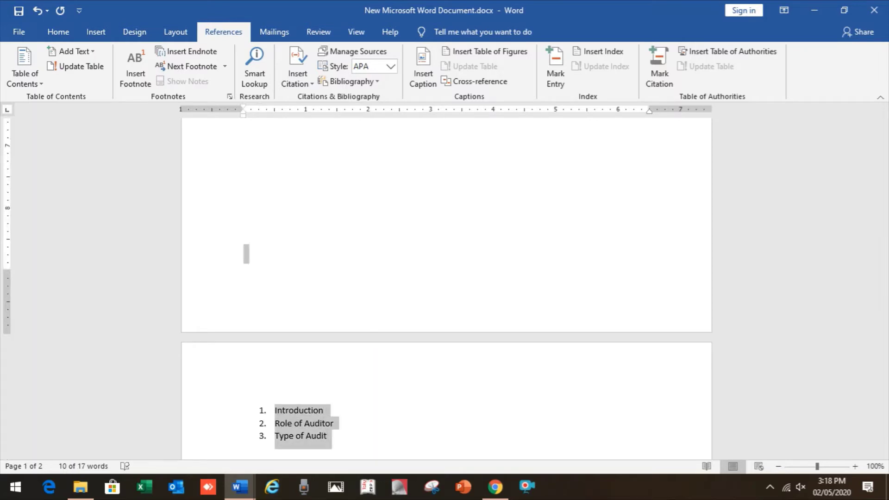
{"action": "left_click", "coordinate": [72, 51]}
{"action": "left_click", "coordinate": [78, 83]}
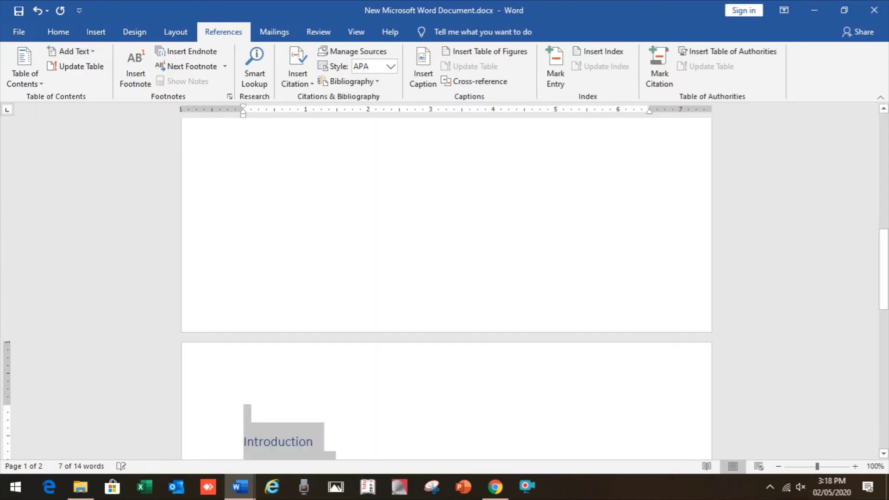
Put the numbers 1., 2. and 3. in front of the Introduction, Role of Auditor and Type of Audit headings.
{"action": "key", "text": "Left"}
{"action": "scroll", "coordinate": [446, 278], "scroll_direction": "down", "scroll_amount": 5}
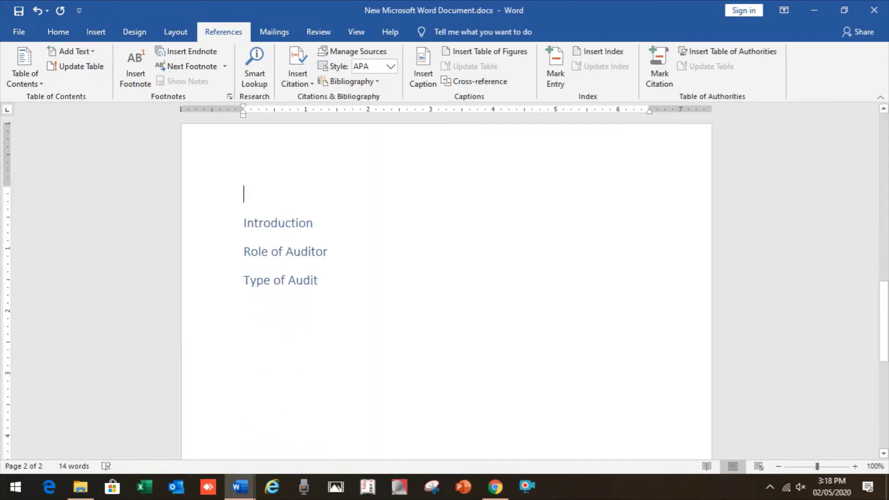
{"action": "type", "text": "1"}
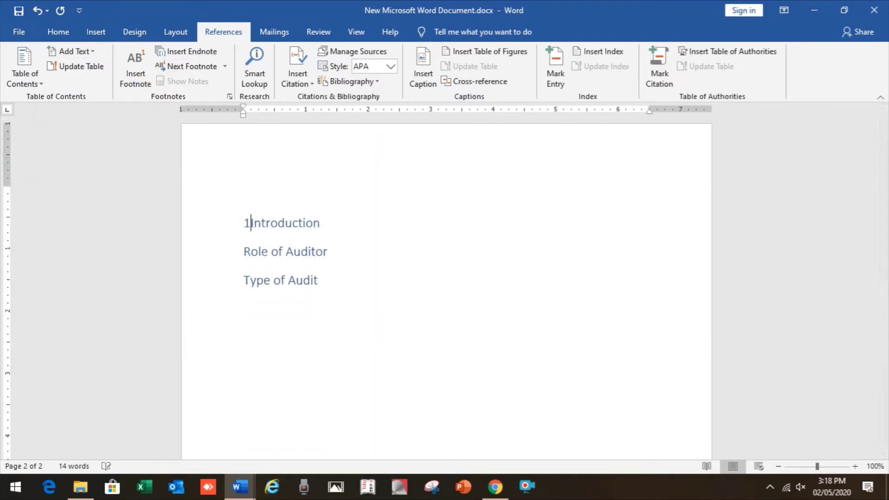
{"action": "key", "text": "Left"}
{"action": "type", "text": "."}
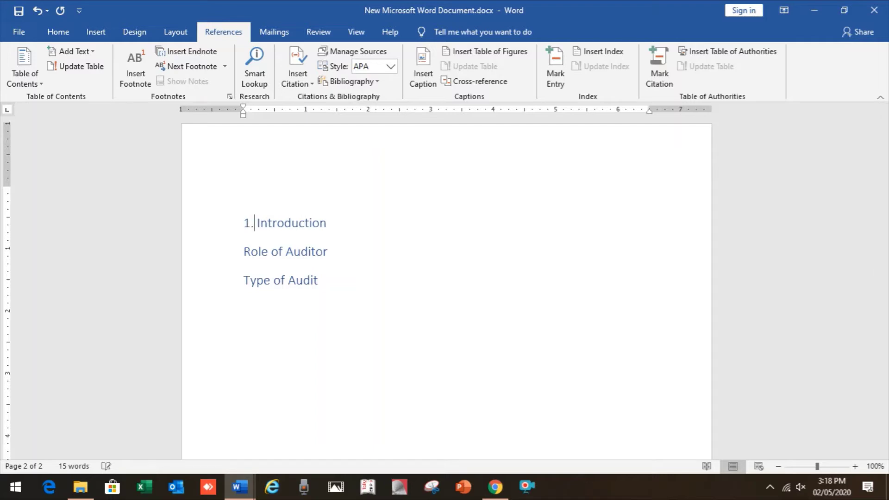
{"action": "key", "text": "Down"}
{"action": "key", "text": "Left"}
{"action": "type", "text": "2."}
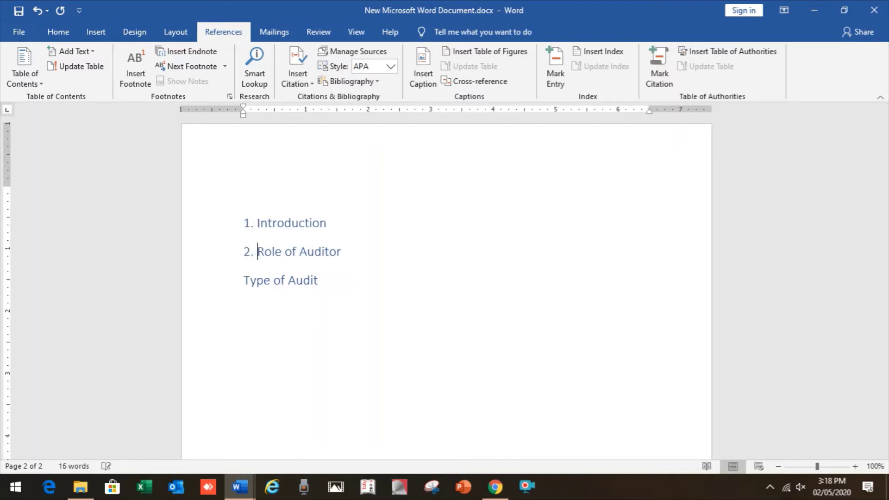
{"action": "key", "text": "Down"}
{"action": "key", "text": "Left"}
{"action": "type", "text": "3."}
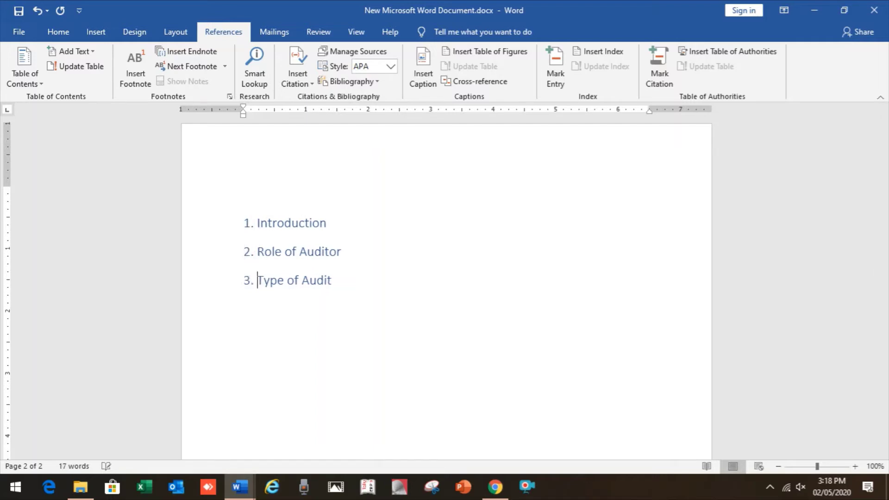
Add the indented sub-item "1.1 Background" beneath the Introduction heading.
{"action": "key", "text": "Up"}
{"action": "key", "text": "Up"}
{"action": "key", "text": "Up"}
{"action": "key", "text": "Down"}
{"action": "key", "text": "End"}
{"action": "key", "text": "Return"}
{"action": "key", "text": "BackSpace"}
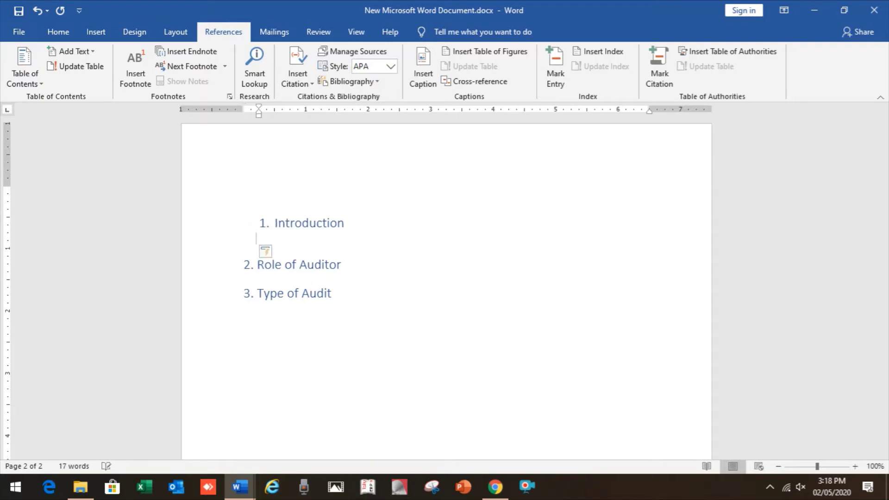
{"action": "key", "text": "Tab"}
{"action": "type", "text": "1.1 "}
{"action": "type", "text": "Intorduc"}
{"action": "key", "text": "BackSpace"}
{"action": "key", "text": "BackSpace"}
{"action": "key", "text": "BackSpace"}
{"action": "key", "text": "BackSpace"}
{"action": "key", "text": "BackSpace"}
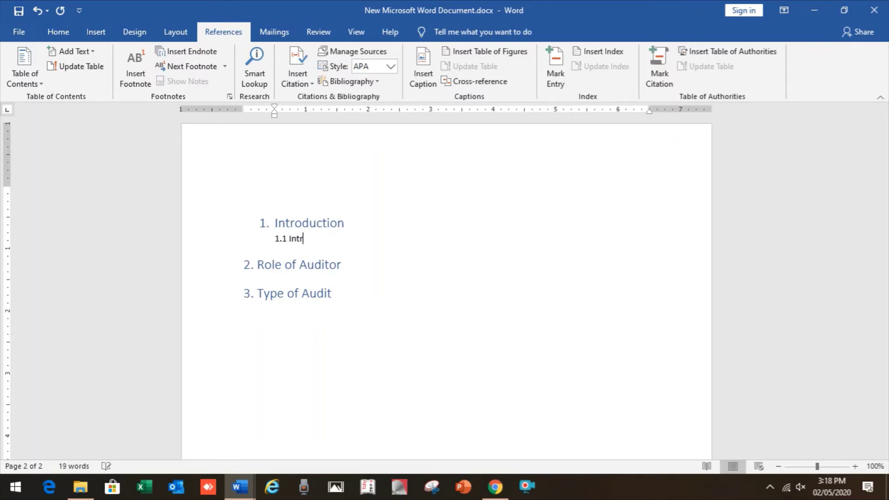
{"action": "type", "text": "or"}
{"action": "key", "text": "BackSpace"}
{"action": "key", "text": "BackSpace"}
{"action": "key", "text": "BackSpace"}
{"action": "key", "text": "BackSpace"}
{"action": "key", "text": "BackSpace"}
{"action": "type", "text": "Background"}
Add "Current Scenrio" as sub-item 1.2 under the Introduction heading.
{"action": "key", "text": "Return"}
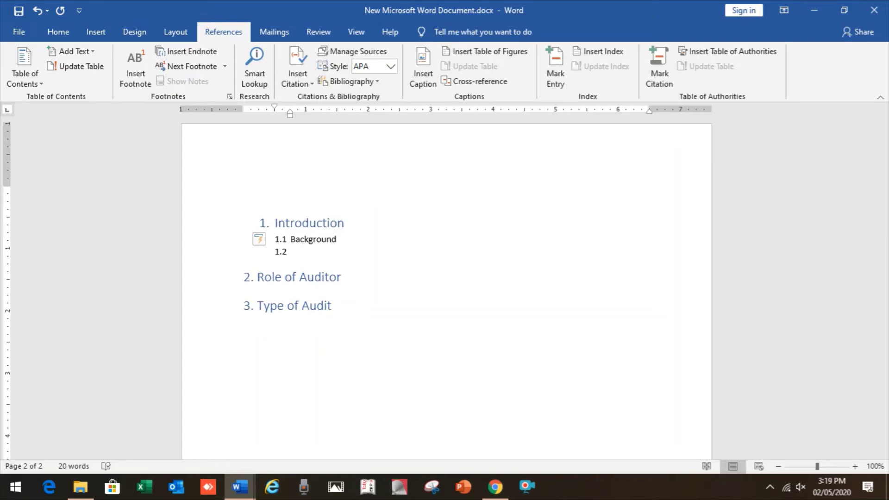
{"action": "type", "text": "Hi"}
{"action": "key", "text": "BackSpace"}
{"action": "key", "text": "BackSpace"}
{"action": "type", "text": "Current S"}
{"action": "key", "text": "BackSpace"}
{"action": "type", "text": "Scenrio"}
Add sub-items 2.1 "In case of Company" and 2.2 "In case of Non-company" under the Role of Auditor heading.
{"action": "left_click", "coordinate": [341, 276]}
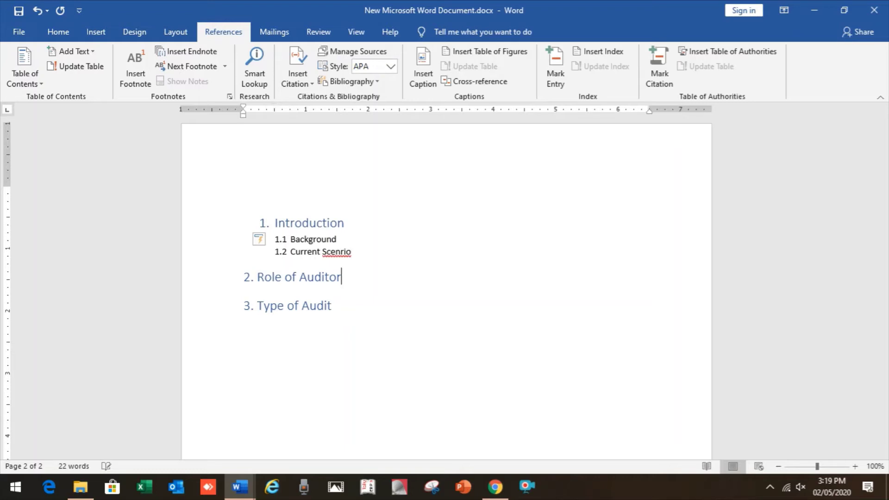
{"action": "key", "text": "Return"}
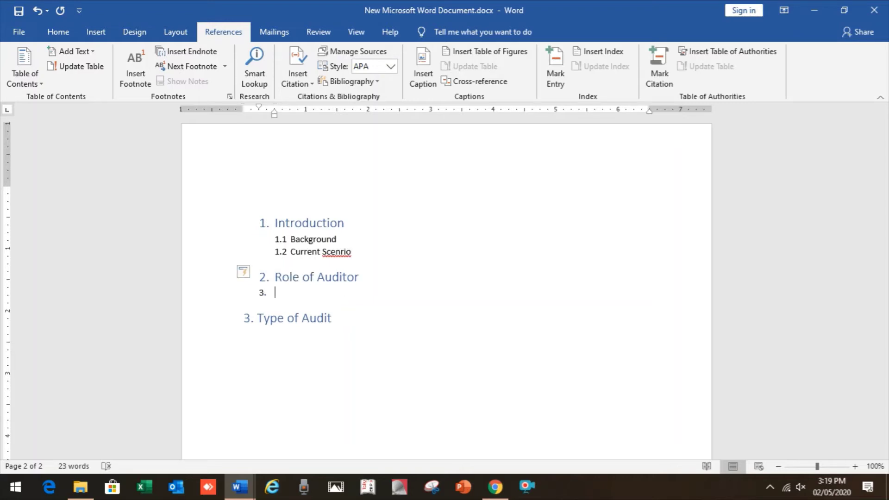
{"action": "key", "text": "Tab"}
{"action": "type", "text": "In case of Co"}
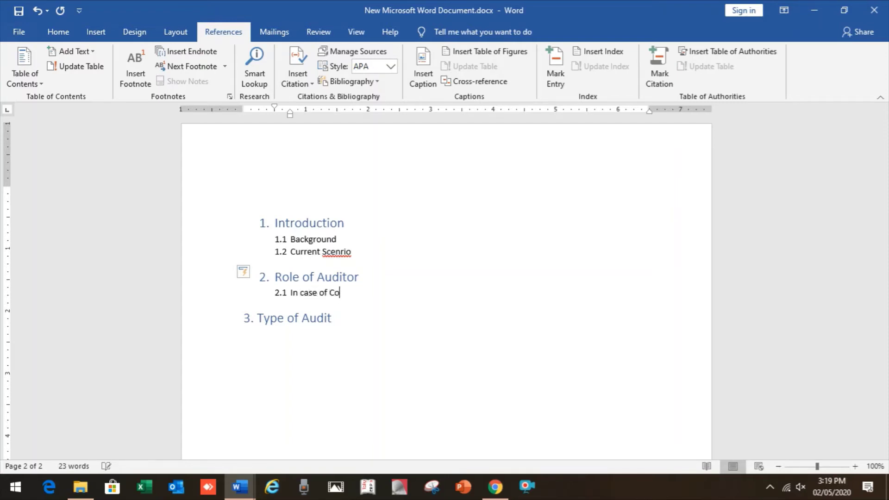
{"action": "type", "text": "mpany"}
{"action": "key", "text": "Return"}
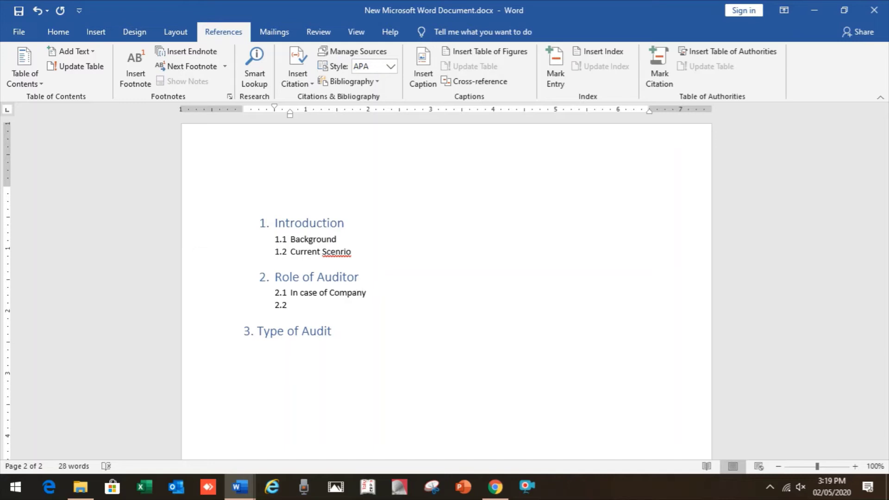
{"action": "type", "text": "In case of Non-compa"}
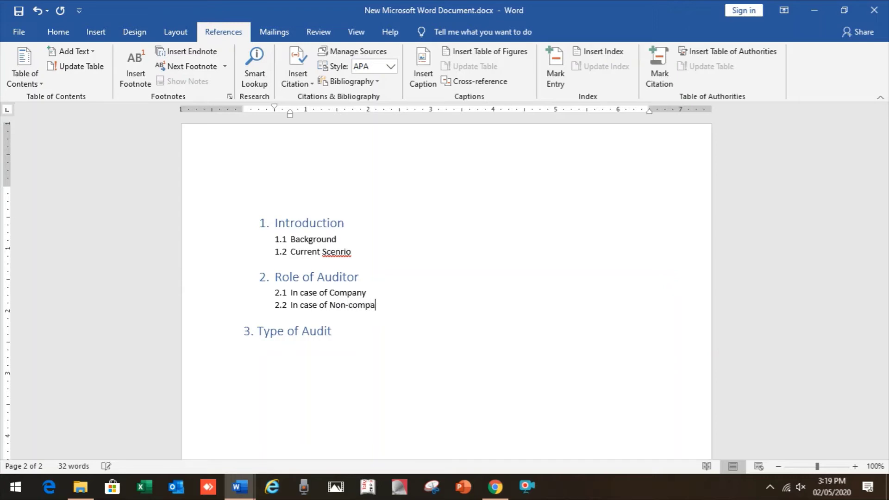
{"action": "type", "text": "ny"}
Add sub-items 3.1 "Tax Audit" and 3.2 "IS Audit" under the Type of Audit heading.
{"action": "left_click", "coordinate": [331, 331]}
{"action": "key", "text": "Return"}
{"action": "type", "text": "3.1"}
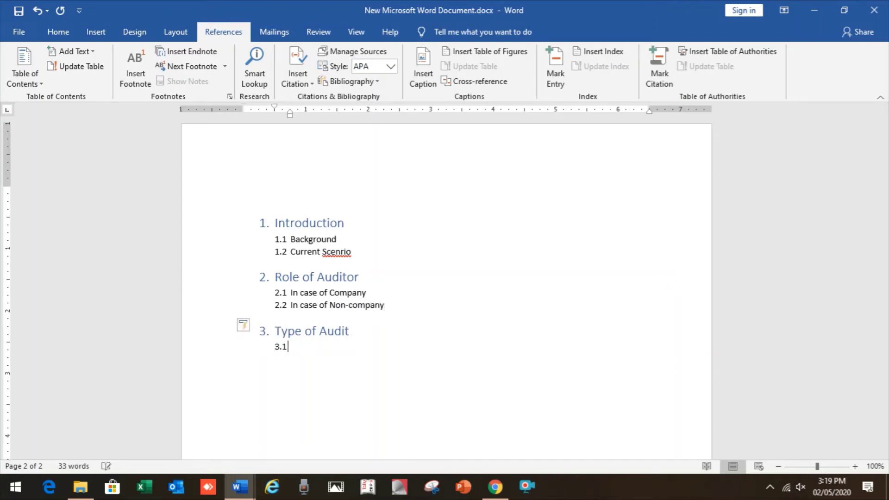
{"action": "type", "text": " Tax Audit"}
{"action": "key", "text": "Return"}
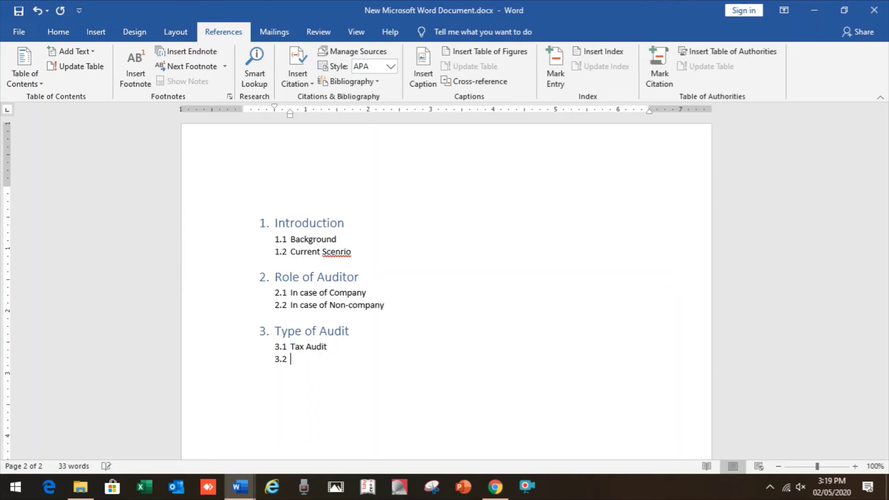
{"action": "type", "text": "IS Audit"}
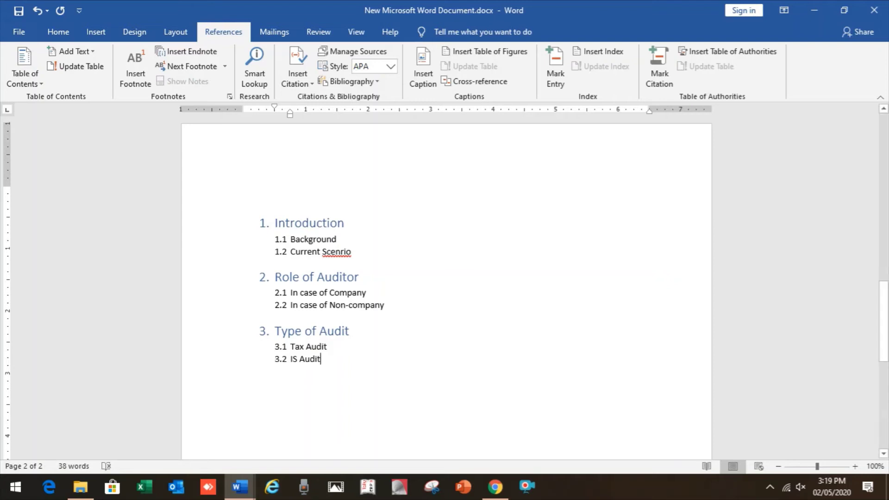
Try to add the Background and Current Scenrio sub-items to the table of contents as Level 2.
{"action": "left_click_drag", "start_coordinate": [352, 253], "coordinate": [290, 239]}
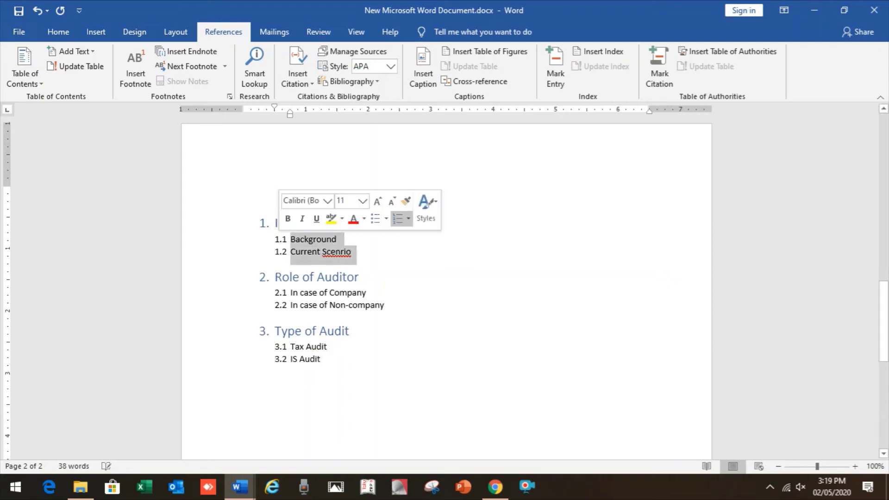
{"action": "left_click", "coordinate": [71, 51]}
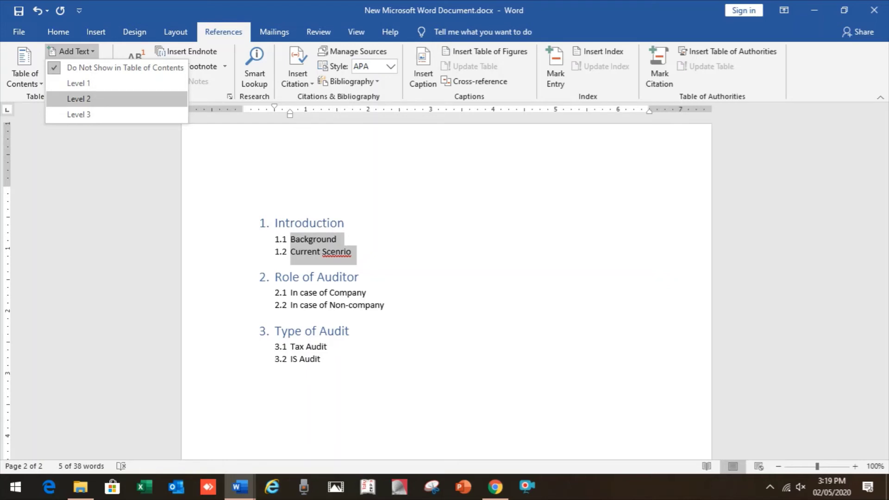
{"action": "left_click", "coordinate": [78, 98]}
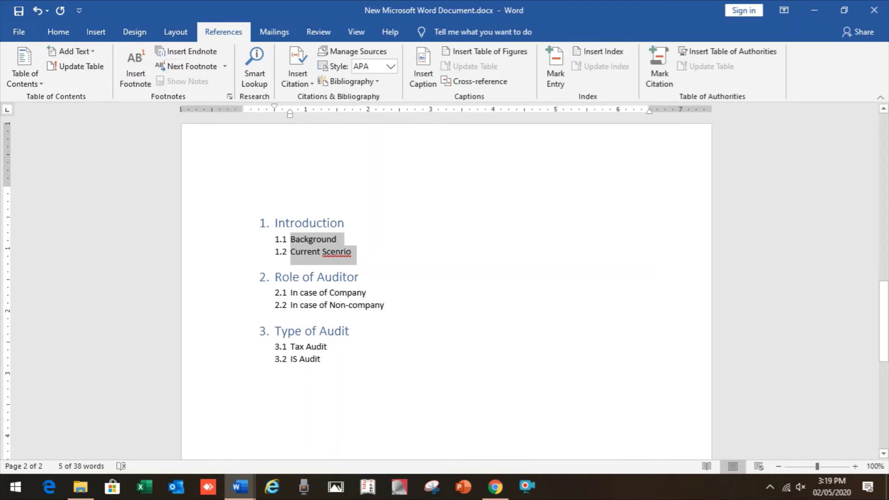
Assign the "In case of Company" and "In case of Non-company" sub-items to Level 2 of the table of contents.
{"action": "left_click", "coordinate": [349, 331]}
{"action": "left_click_drag", "start_coordinate": [383, 305], "coordinate": [291, 293]}
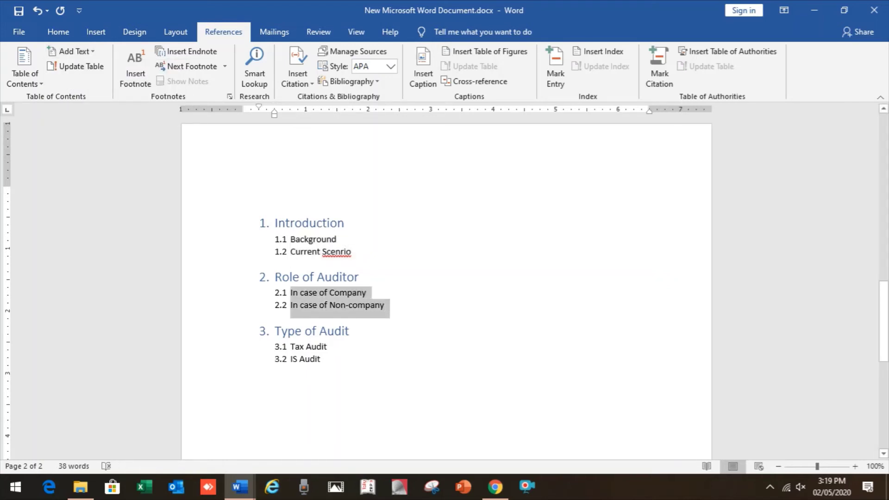
{"action": "left_click", "coordinate": [72, 51]}
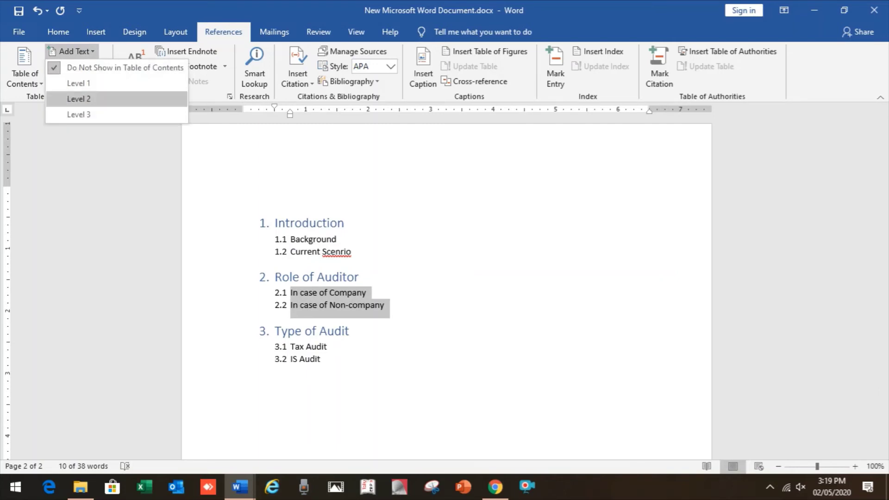
{"action": "left_click", "coordinate": [79, 98]}
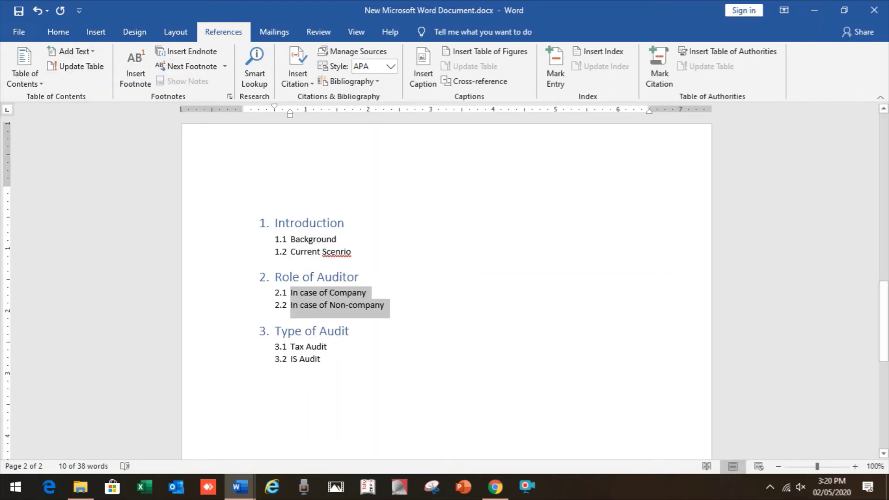
Assign the "Tax Audit" and "IS Audit" sub-items to Level 2 of the table of contents.
{"action": "left_click_drag", "start_coordinate": [320, 359], "coordinate": [290, 346]}
{"action": "left_click", "coordinate": [72, 51]}
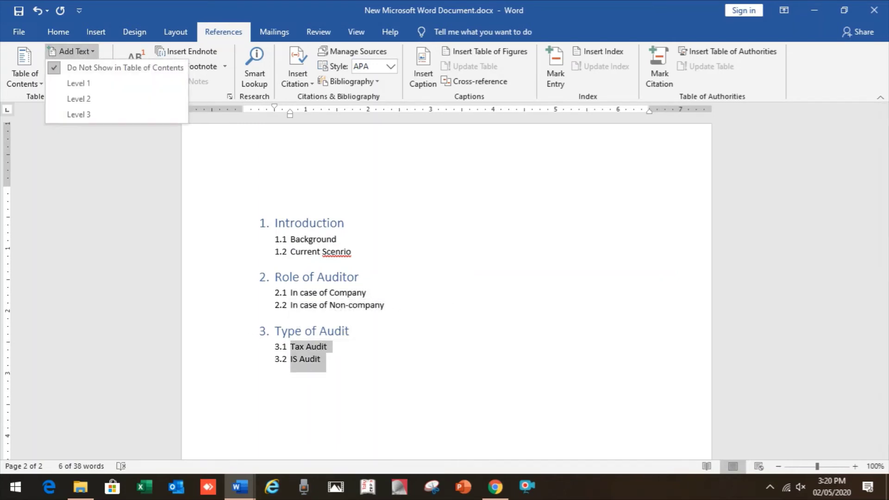
{"action": "left_click", "coordinate": [79, 98]}
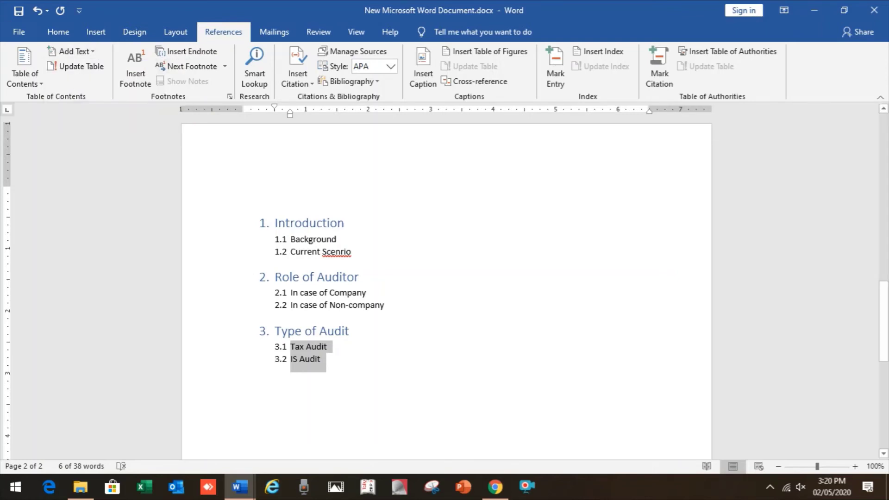
{"action": "left_click", "coordinate": [238, 374]}
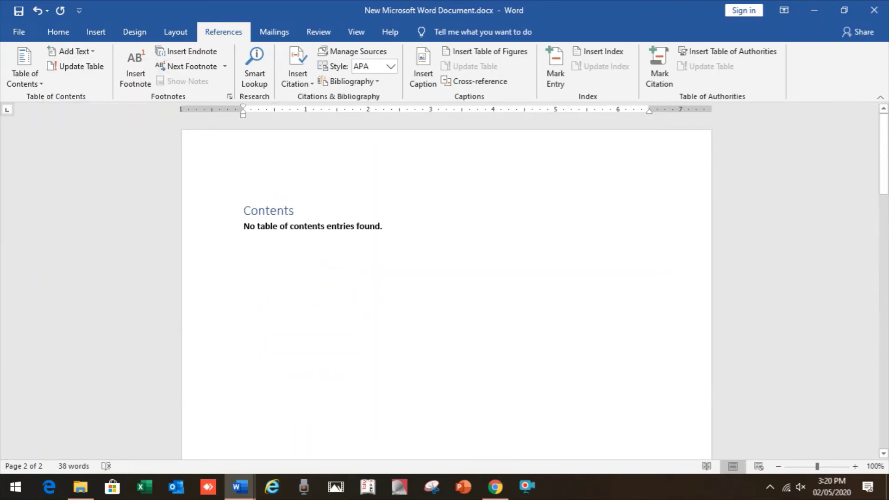
Update the empty table of contents on the first page to include the Level 1 headings and Level 2 sub-items.
{"action": "left_click", "coordinate": [304, 226]}
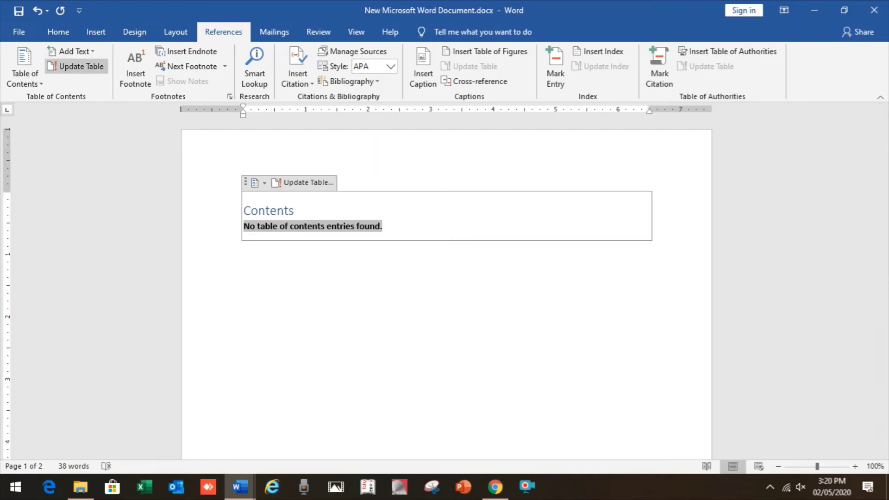
{"action": "left_click", "coordinate": [304, 182]}
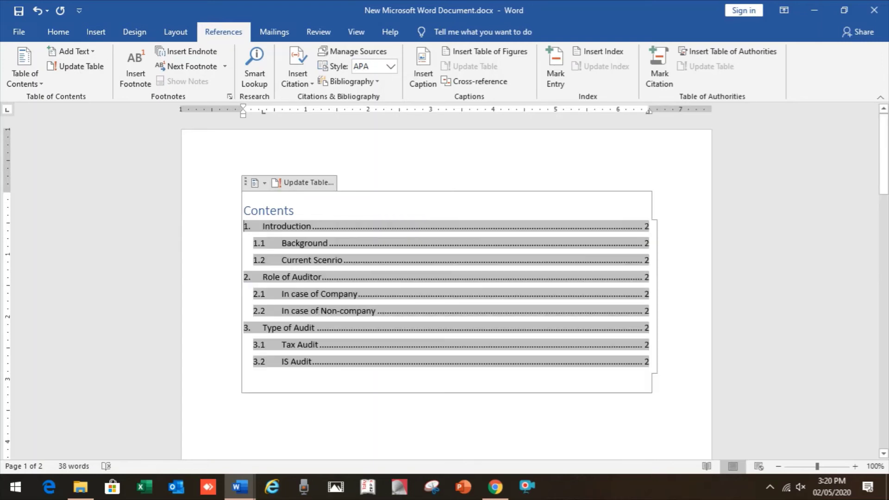
{"action": "left_click", "coordinate": [244, 379]}
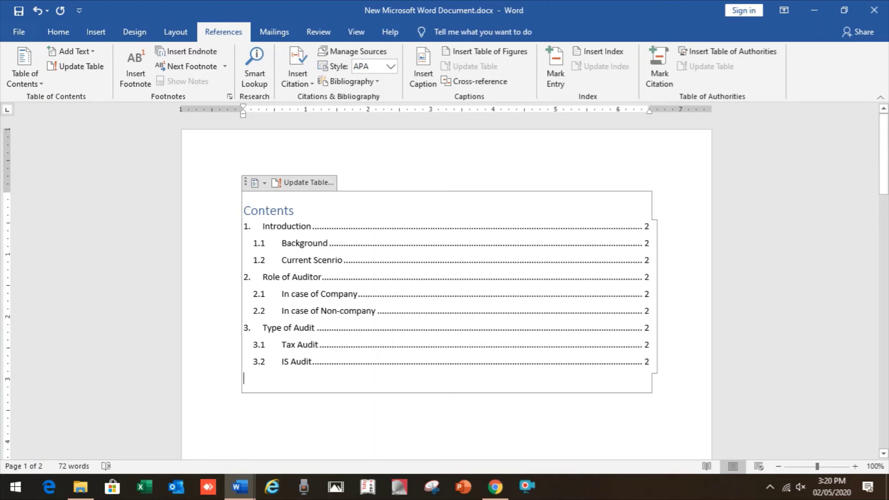
Correct the misspelled word in sub-item 1.2 to "Scenario" using the spelling suggestion.
{"action": "scroll", "coordinate": [446, 278], "scroll_direction": "down", "scroll_amount": 3}
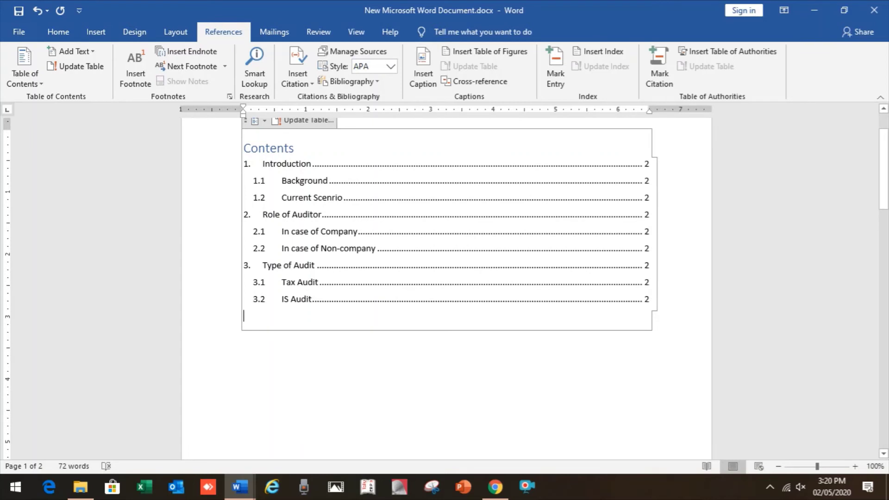
{"action": "scroll", "coordinate": [446, 277], "scroll_direction": "down", "scroll_amount": 15}
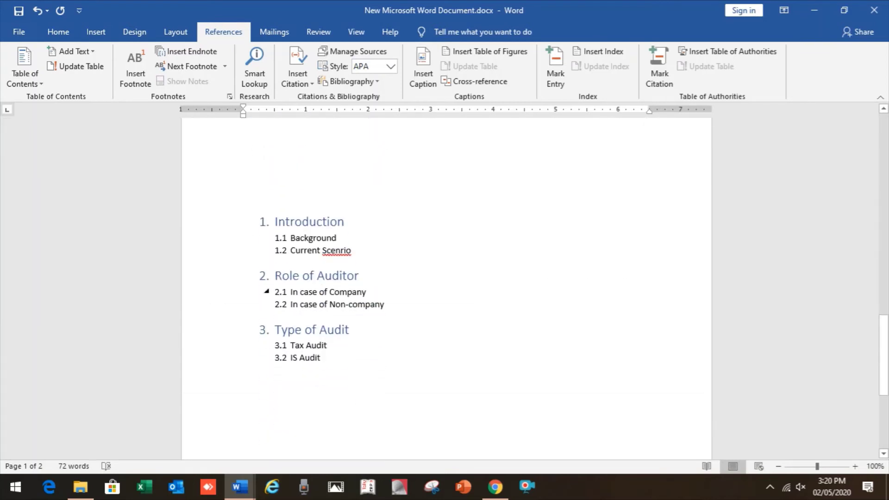
{"action": "left_click", "coordinate": [341, 250]}
{"action": "right_click", "coordinate": [341, 250]}
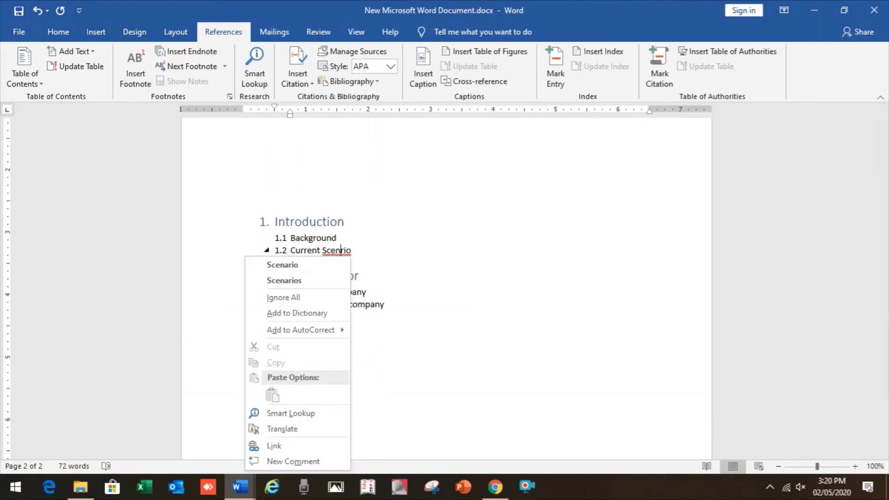
{"action": "left_click", "coordinate": [282, 265]}
{"action": "left_click", "coordinate": [359, 276]}
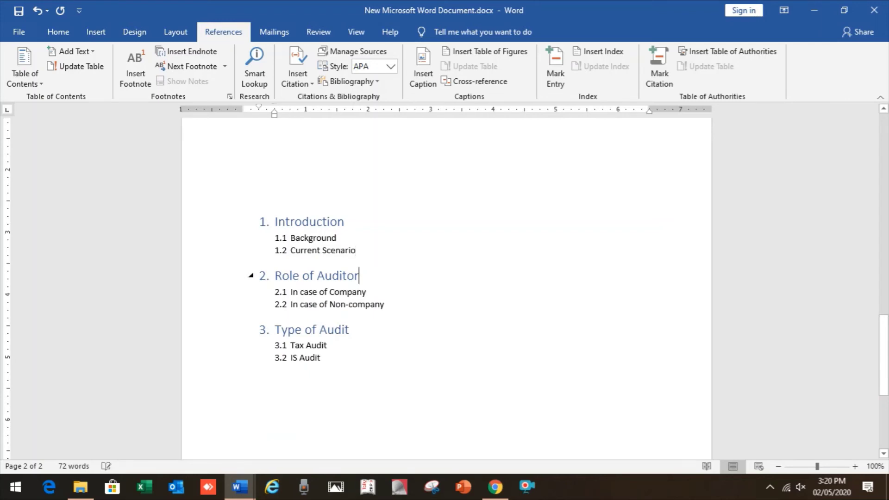
{"action": "key", "text": "Return"}
{"action": "key", "text": "Return"}
{"action": "key", "text": "Return"}
{"action": "key", "text": "ctrl+z"}
{"action": "key", "text": "ctrl+z"}
{"action": "key", "text": "ctrl+z"}
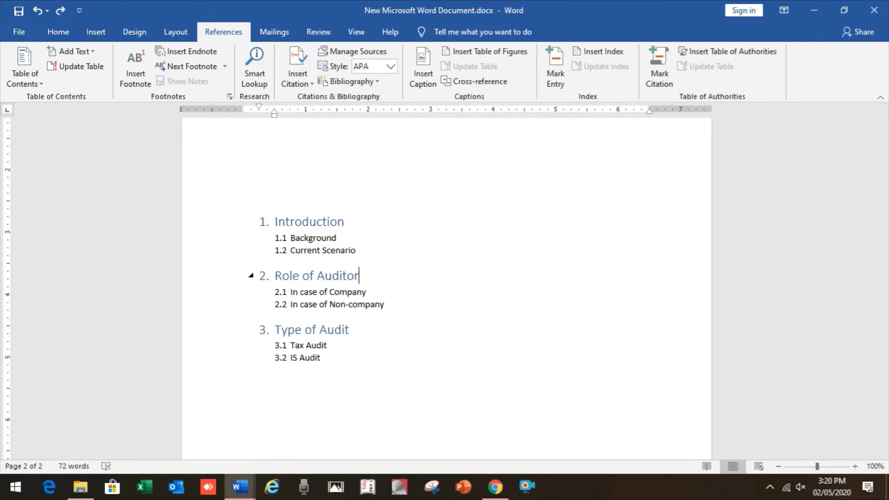
Push the Role of Auditor section onto page 3 with blank lines after "Current Scenario", removing the surplus empty lines directly above the heading.
{"action": "key", "text": "Up"}
{"action": "key", "text": "Return"}
{"action": "key", "text": "Return"}
{"action": "key", "text": "Return"}
{"action": "key", "text": "Return"}
{"action": "key", "text": "Return"}
{"action": "key", "text": "Return"}
{"action": "key", "text": "Return"}
{"action": "key", "text": "Return"}
{"action": "key", "text": "Return"}
{"action": "key", "text": "Return"}
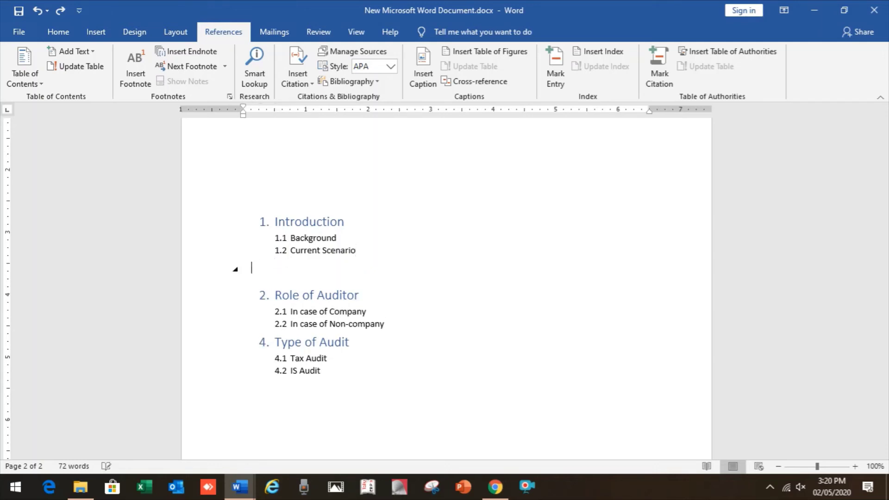
{"action": "key", "text": "Return"}
{"action": "key", "text": "Return"}
{"action": "key", "text": "Return"}
{"action": "key", "text": "Return"}
{"action": "key", "text": "Return"}
{"action": "key", "text": "Return"}
{"action": "key", "text": "Return"}
{"action": "key", "text": "Return"}
{"action": "key", "text": "Return"}
{"action": "key", "text": "Return"}
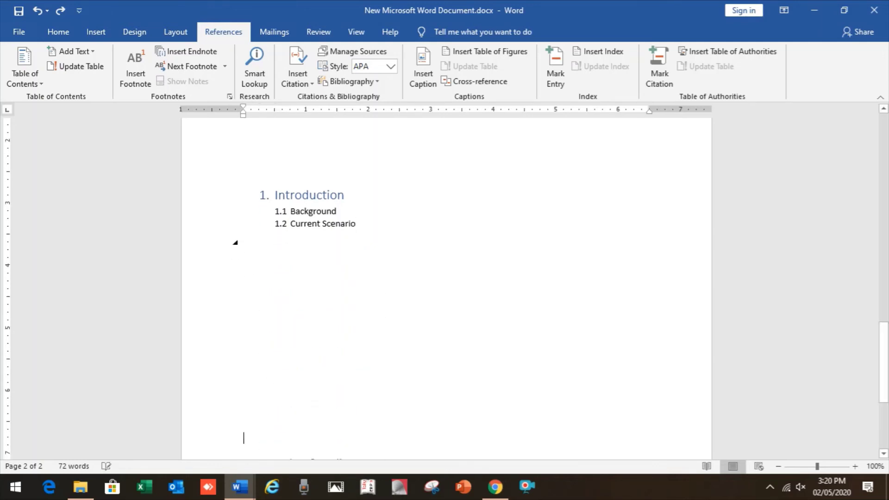
{"action": "scroll", "coordinate": [446, 277], "scroll_direction": "down", "scroll_amount": 1}
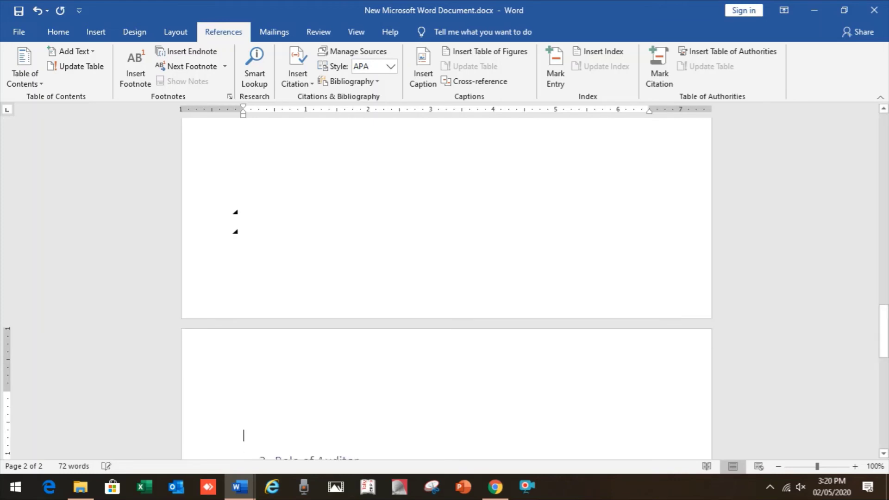
{"action": "key", "text": "Delete"}
{"action": "key", "text": "Delete"}
{"action": "key", "text": "Delete"}
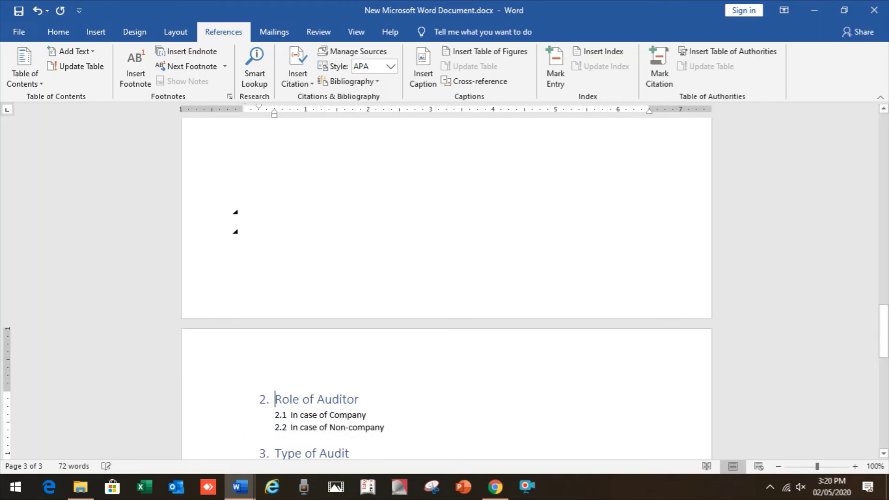
Push the Type of Audit section onto page 4 with blank lines after "In case of Non-company", deleting some surplus empty lines above the heading.
{"action": "key", "text": "Down"}
{"action": "key", "text": "Down"}
{"action": "key", "text": "End"}
{"action": "key", "text": "Return"}
{"action": "key", "text": "Return"}
{"action": "key", "text": "Return"}
{"action": "key", "text": "Return"}
{"action": "key", "text": "Return"}
{"action": "key", "text": "Return"}
{"action": "key", "text": "Return"}
{"action": "key", "text": "Return"}
{"action": "key", "text": "Return"}
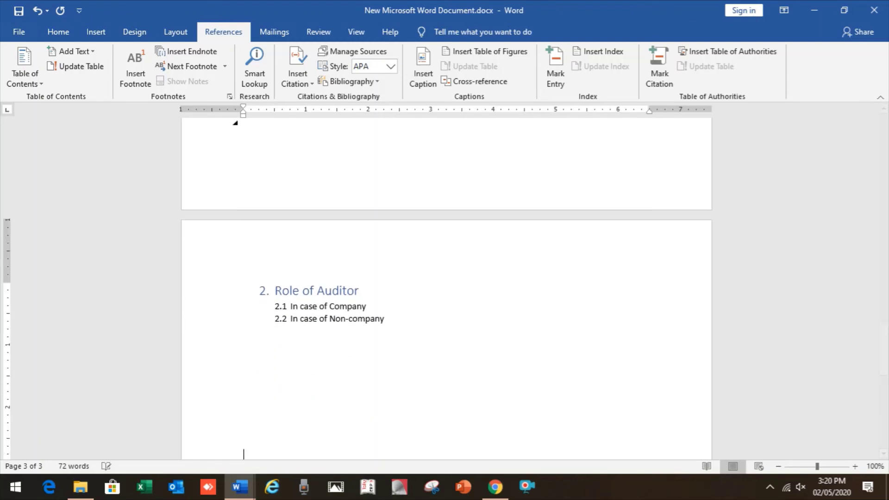
{"action": "key", "text": "Return"}
{"action": "key", "text": "Return"}
{"action": "key", "text": "Return"}
{"action": "key", "text": "Return"}
{"action": "key", "text": "Return"}
{"action": "key", "text": "Return"}
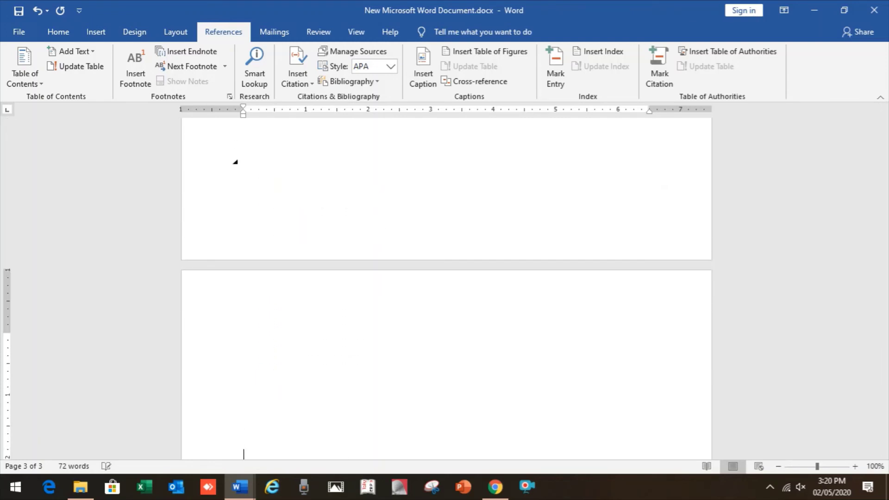
{"action": "key", "text": "Delete"}
{"action": "key", "text": "Delete"}
{"action": "key", "text": "Delete"}
{"action": "key", "text": "Delete"}
{"action": "key", "text": "Delete"}
{"action": "key", "text": "Delete"}
{"action": "key", "text": "Delete"}
{"action": "key", "text": "Delete"}
{"action": "key", "text": "Delete"}
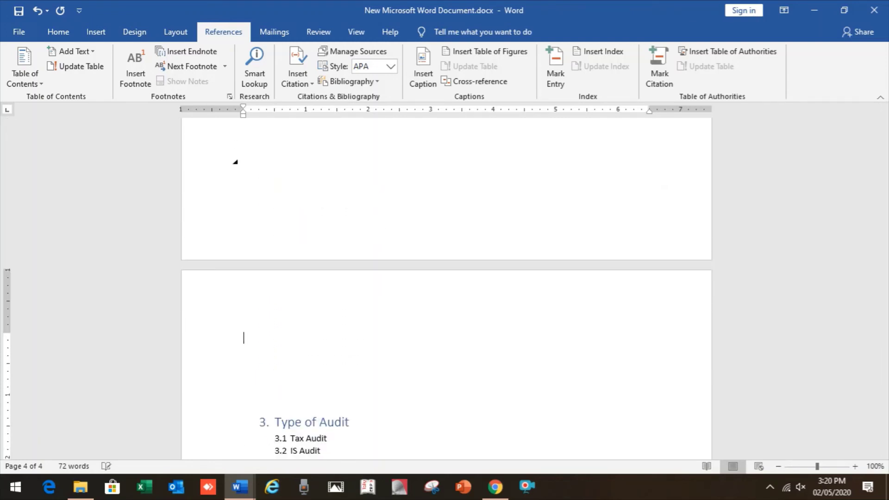
Update the table of contents on the first page, refreshing page numbers only.
{"action": "key", "text": "Up"}
{"action": "key", "text": "Up"}
{"action": "key", "text": "Up"}
{"action": "key", "text": "Up"}
{"action": "key", "text": "Up"}
{"action": "key", "text": "Up"}
{"action": "key", "text": "Up"}
{"action": "key", "text": "Up"}
{"action": "key", "text": "Up"}
{"action": "key", "text": "Up"}
{"action": "key", "text": "Up"}
{"action": "key", "text": "Up"}
{"action": "key", "text": "Up"}
{"action": "key", "text": "Up"}
{"action": "key", "text": "Up"}
{"action": "key", "text": "Up"}
{"action": "key", "text": "Up"}
{"action": "key", "text": "Up"}
{"action": "key", "text": "Up"}
{"action": "key", "text": "Up"}
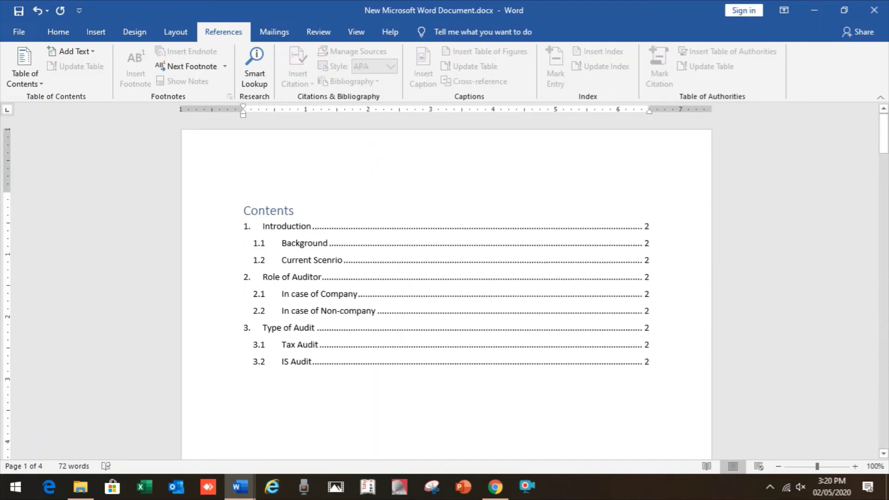
{"action": "left_click", "coordinate": [303, 182]}
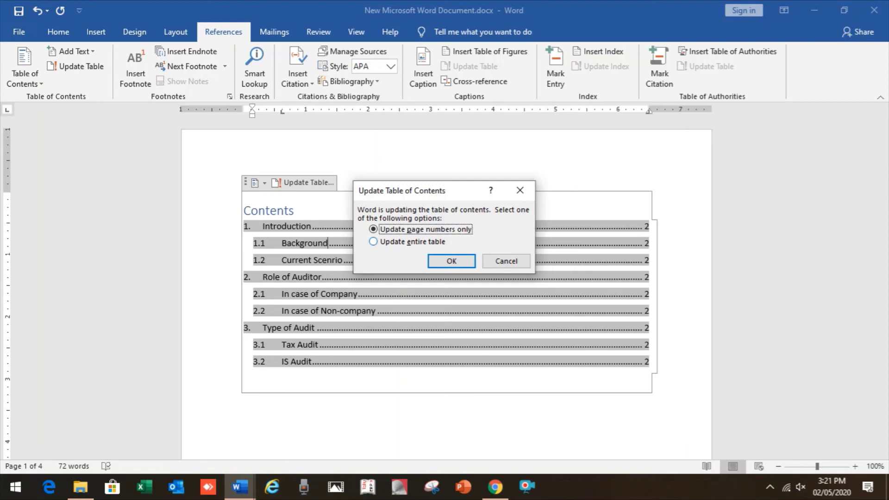
{"action": "key", "text": "Return"}
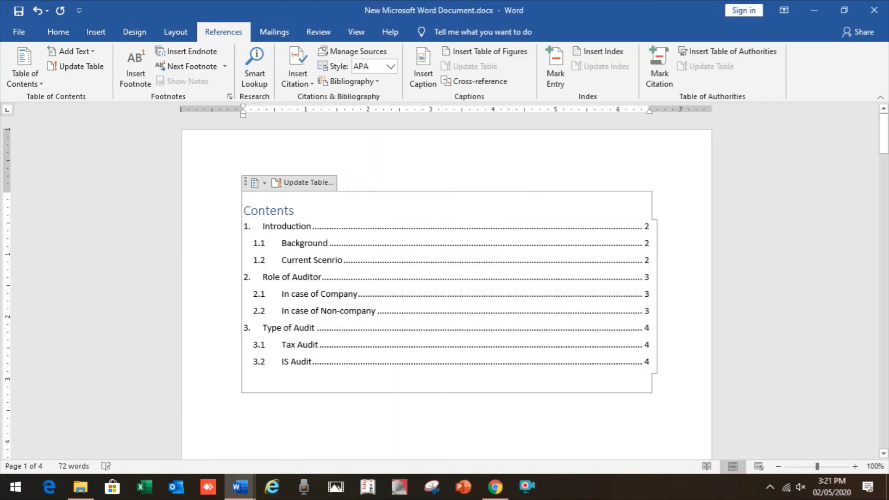
Format the table of contents entries from "Current Scenrio" through "IS Audit" in Cambria, size 12.
{"action": "key", "text": "shift+Up"}
{"action": "key", "text": "shift+Up"}
{"action": "key", "text": "shift+Up"}
{"action": "key", "text": "shift+Up"}
{"action": "key", "text": "shift+Up"}
{"action": "key", "text": "shift+Up"}
{"action": "key", "text": "shift+Up"}
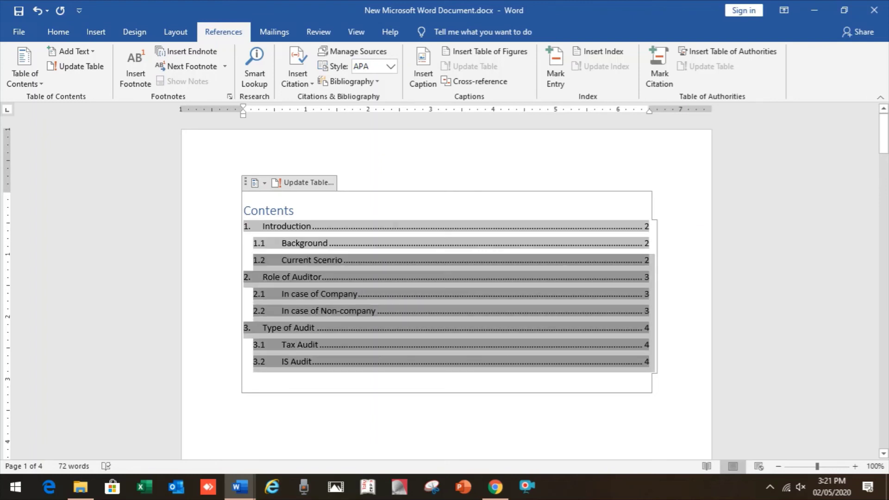
{"action": "left_click", "coordinate": [58, 32]}
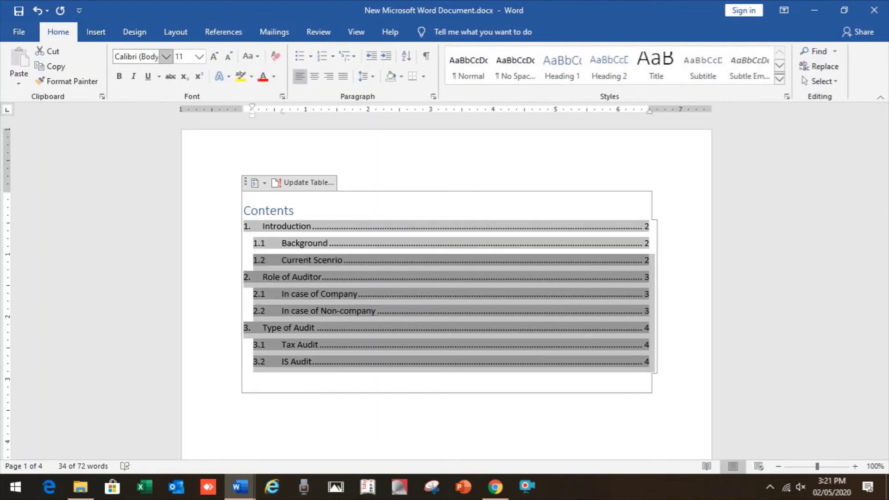
{"action": "left_click", "coordinate": [137, 57]}
{"action": "type", "text": "Cambria"}
{"action": "key", "text": "Return"}
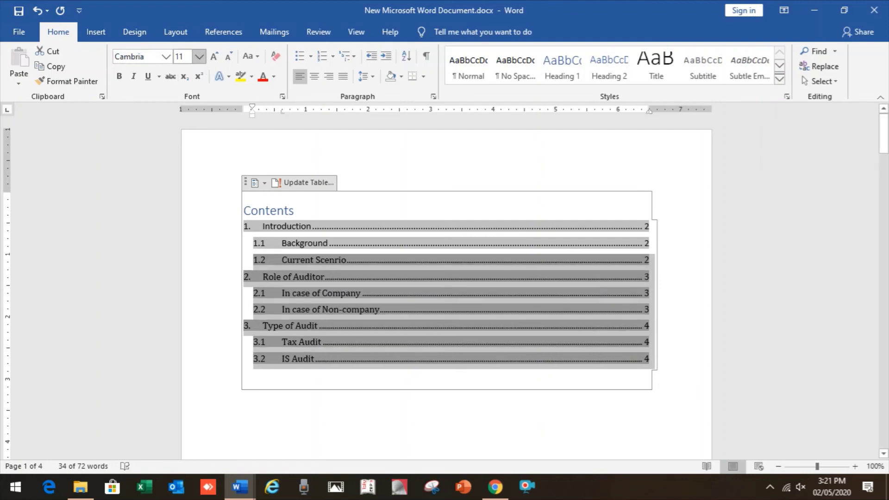
{"action": "left_click", "coordinate": [180, 56]}
{"action": "type", "text": "12"}
{"action": "key", "text": "Return"}
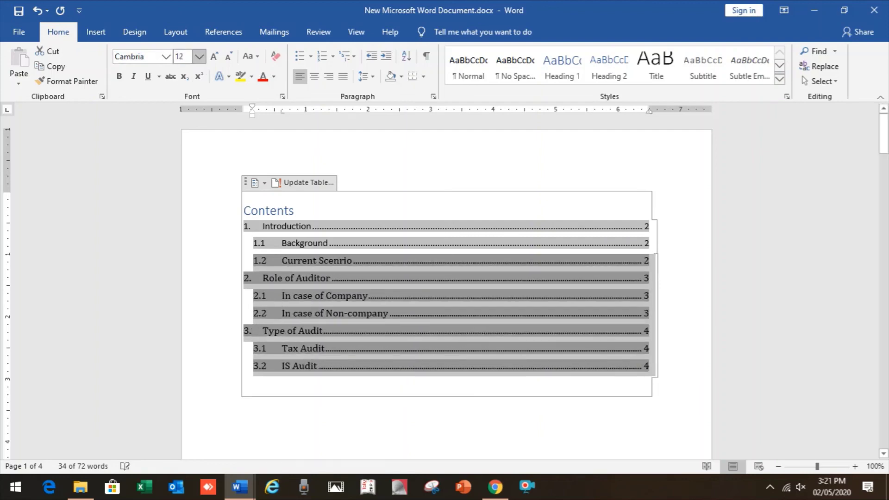
{"action": "left_click", "coordinate": [243, 421]}
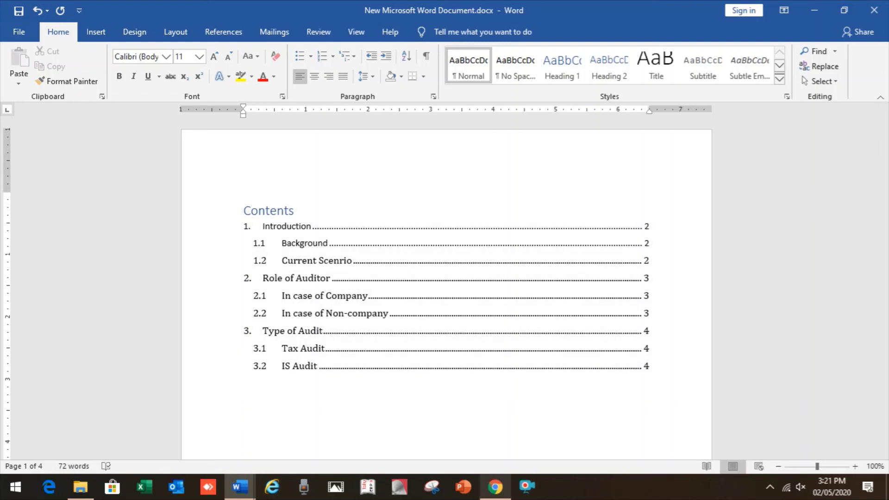
{"action": "left_click", "coordinate": [526, 486]}
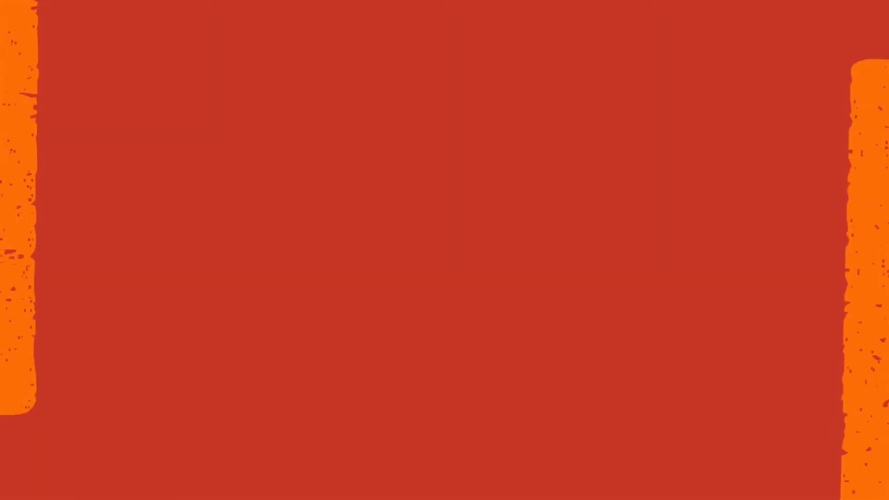